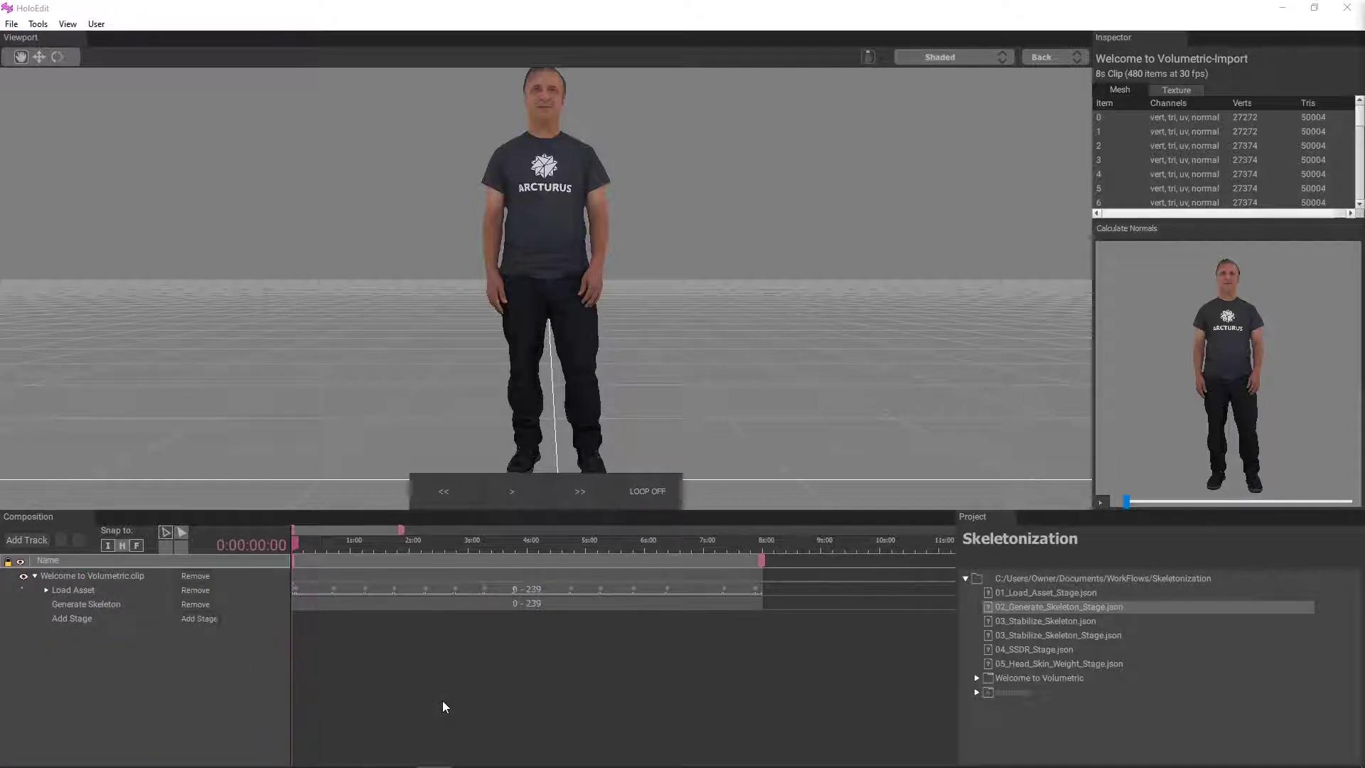
Play the clip in a loop with the Generate Skeleton stage selected to check how the skeleton follows the figure
left_click(104, 606)
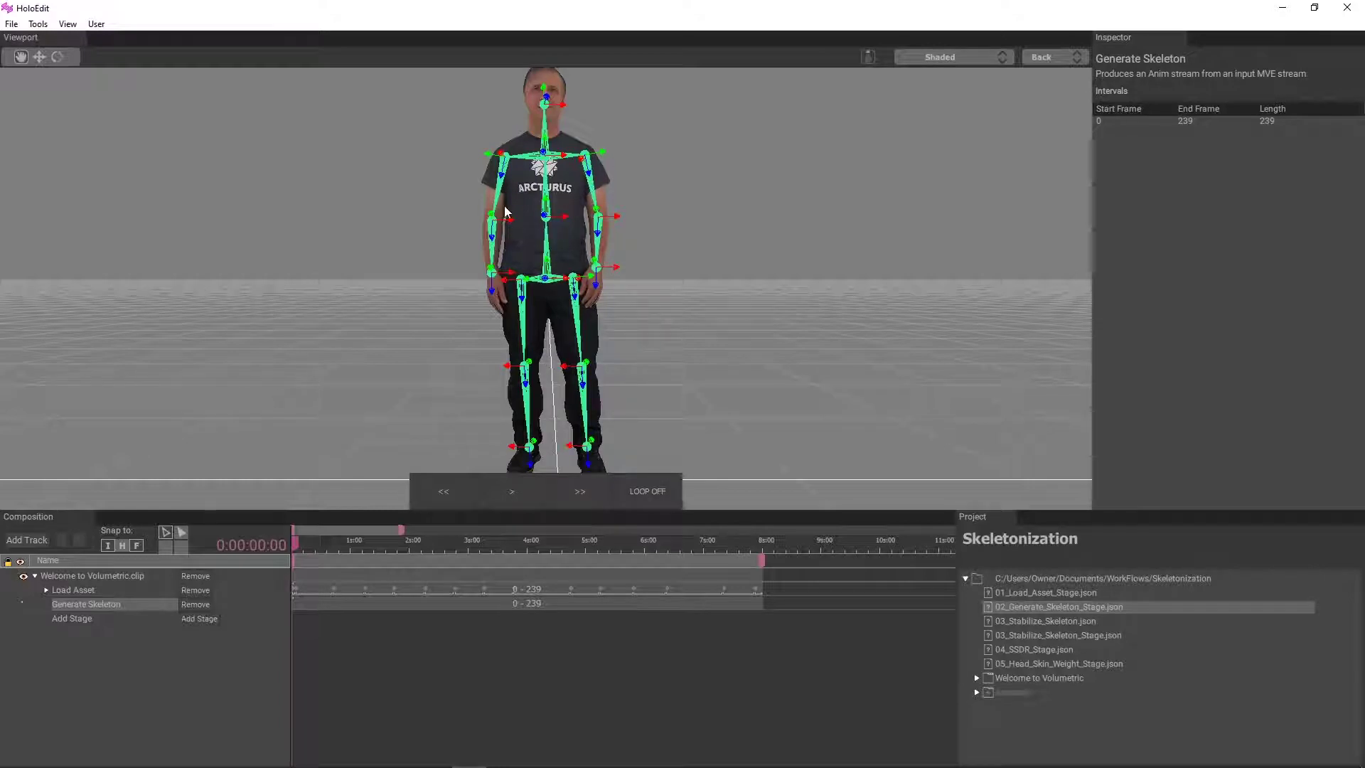
middle_click_drag(502, 235, 504, 199)
left_click(640, 491)
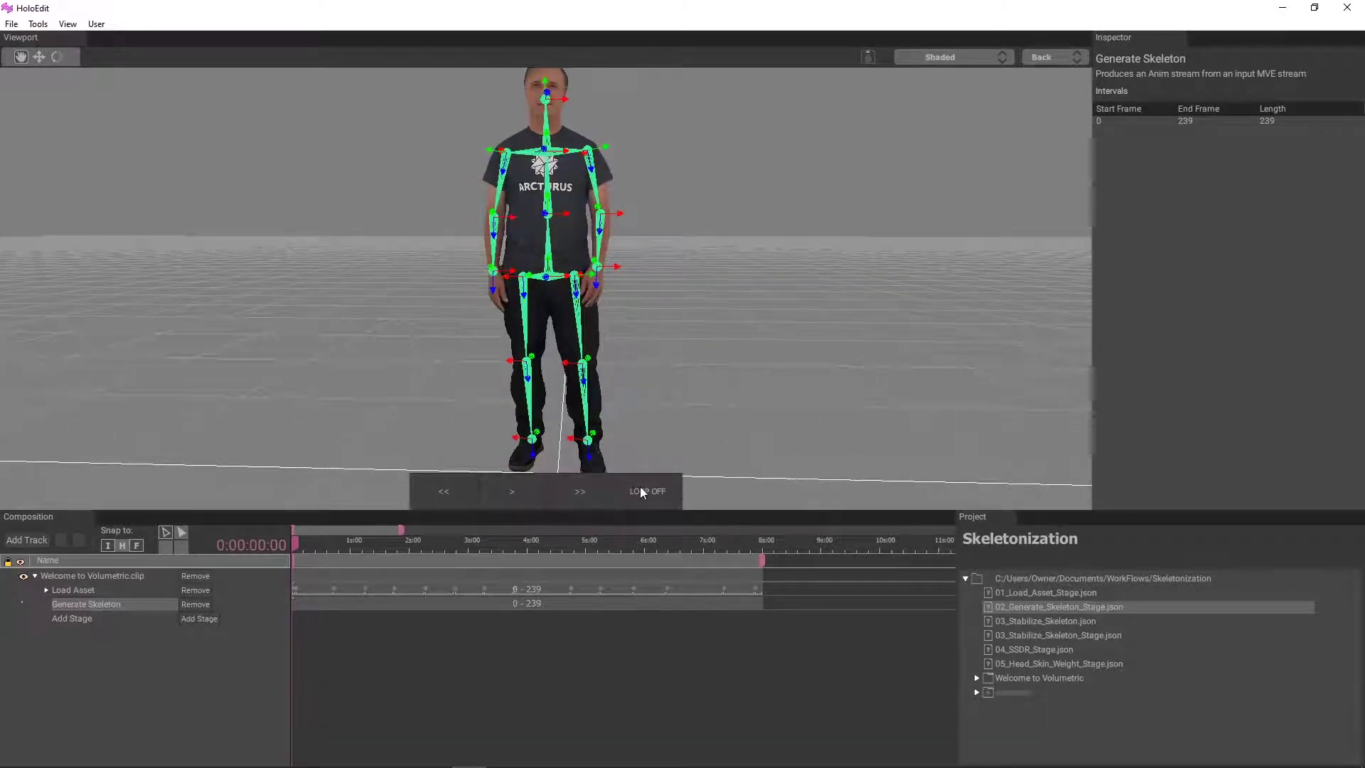
left_click(526, 496)
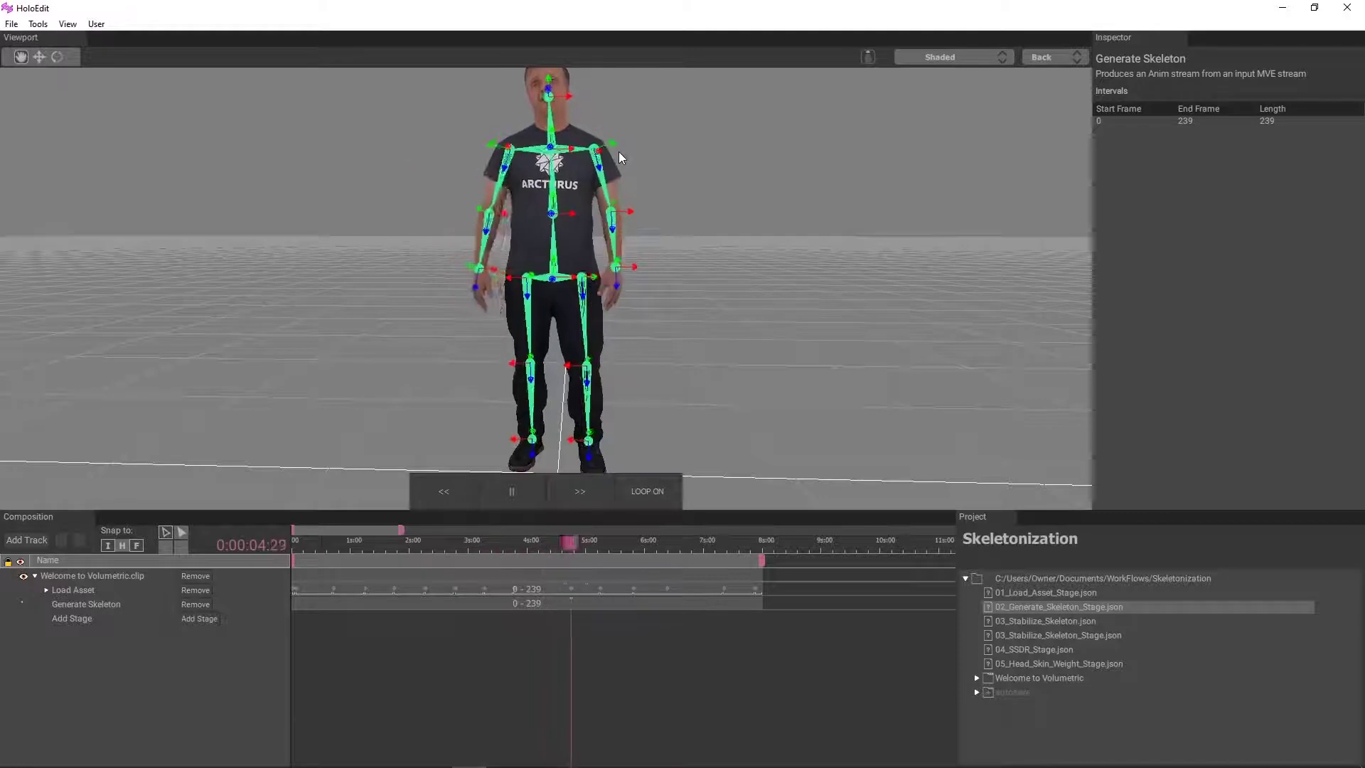
left_click(516, 501)
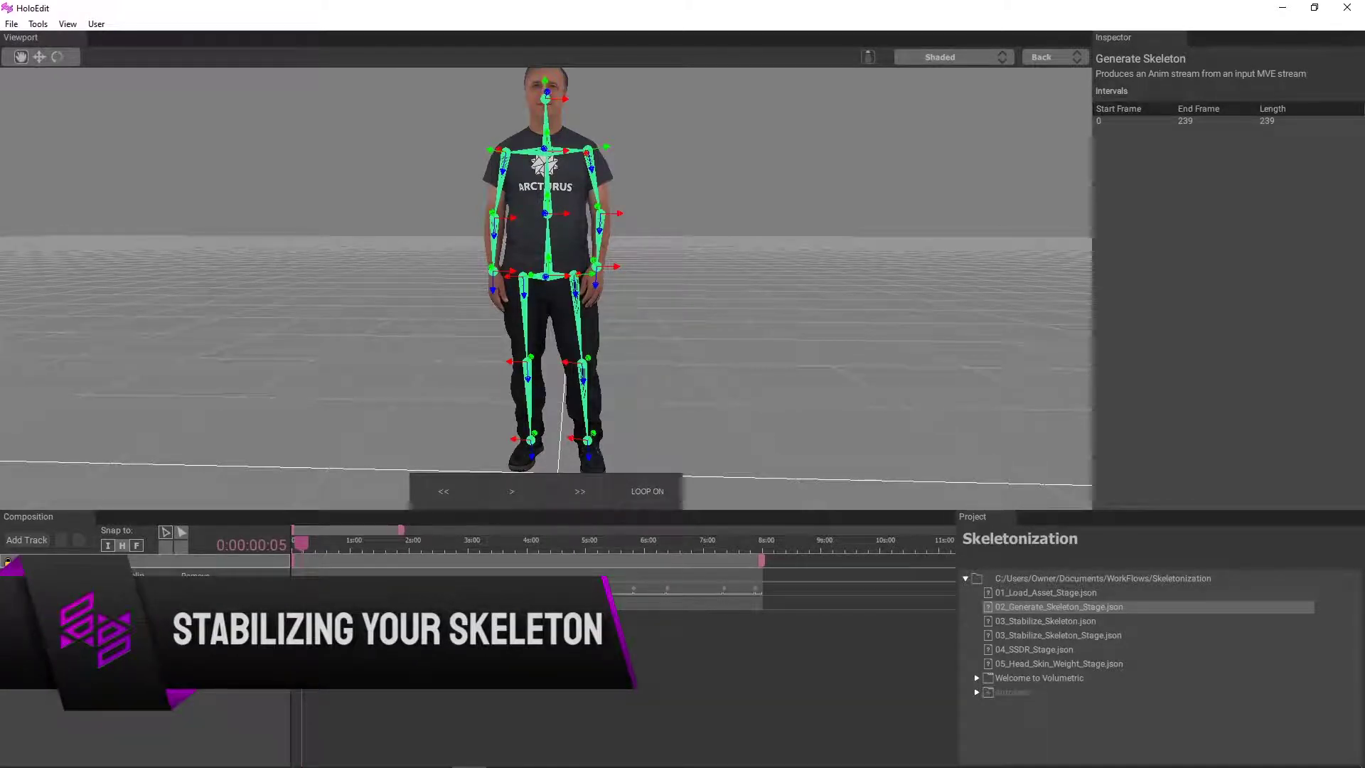
Add a Stabilize Skeleton stage to the Welcome to Volumetric clip and propagate the intervals from the Generate Skeleton stage
left_click(203, 618)
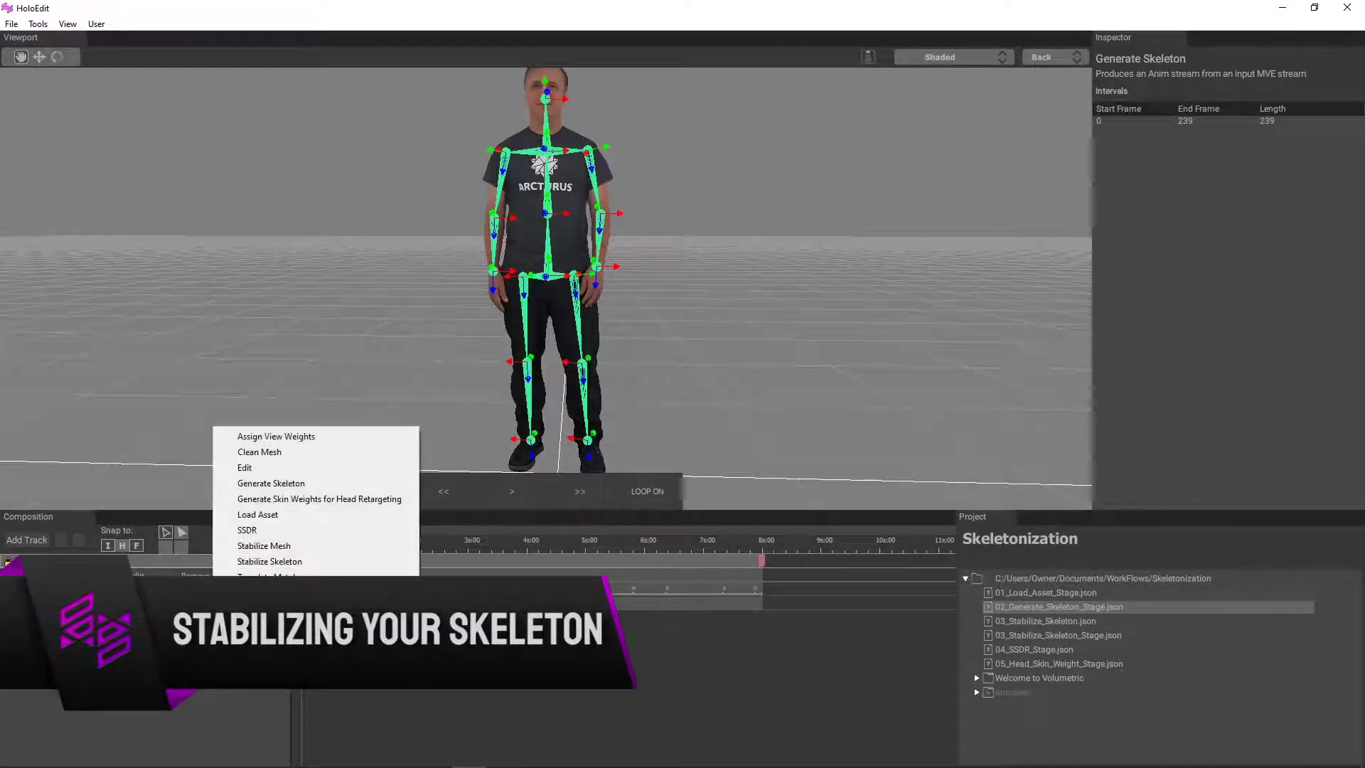
left_click(303, 559)
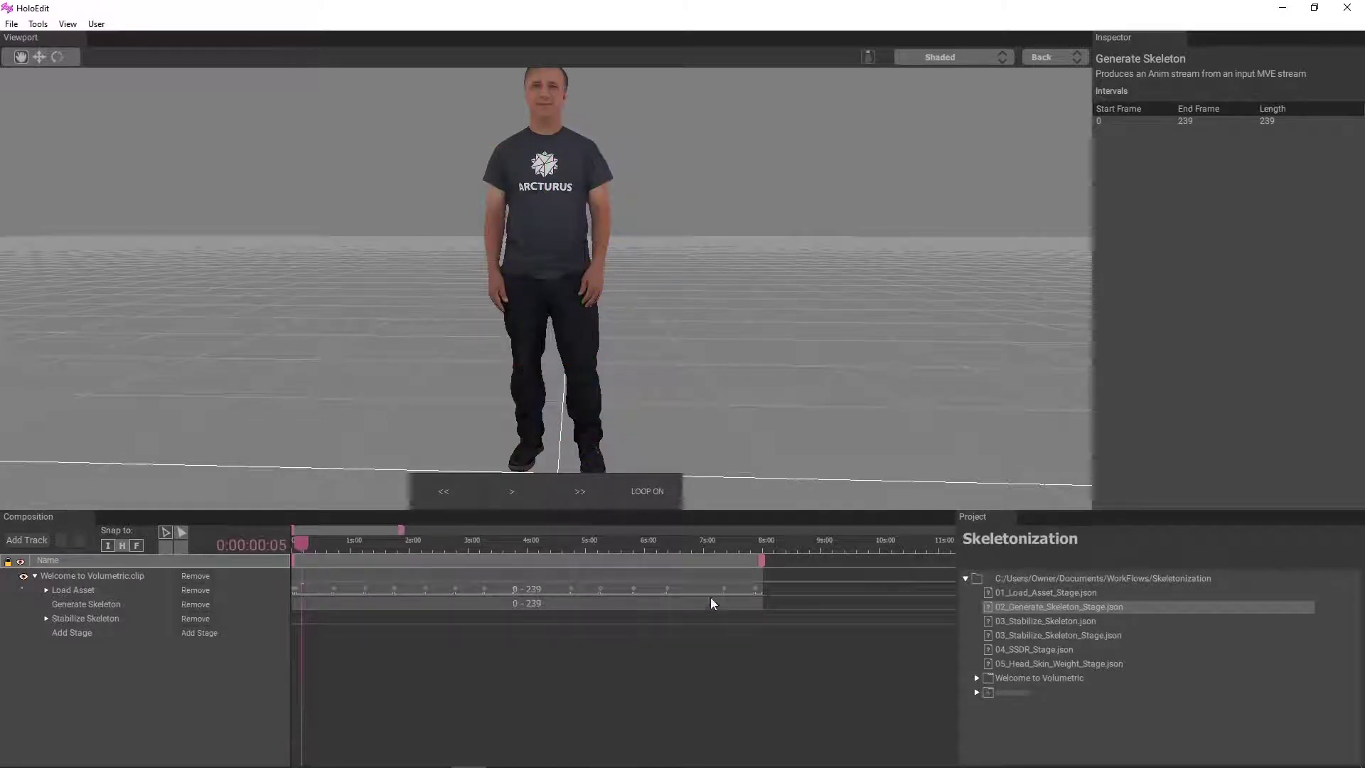
right_click(773, 605)
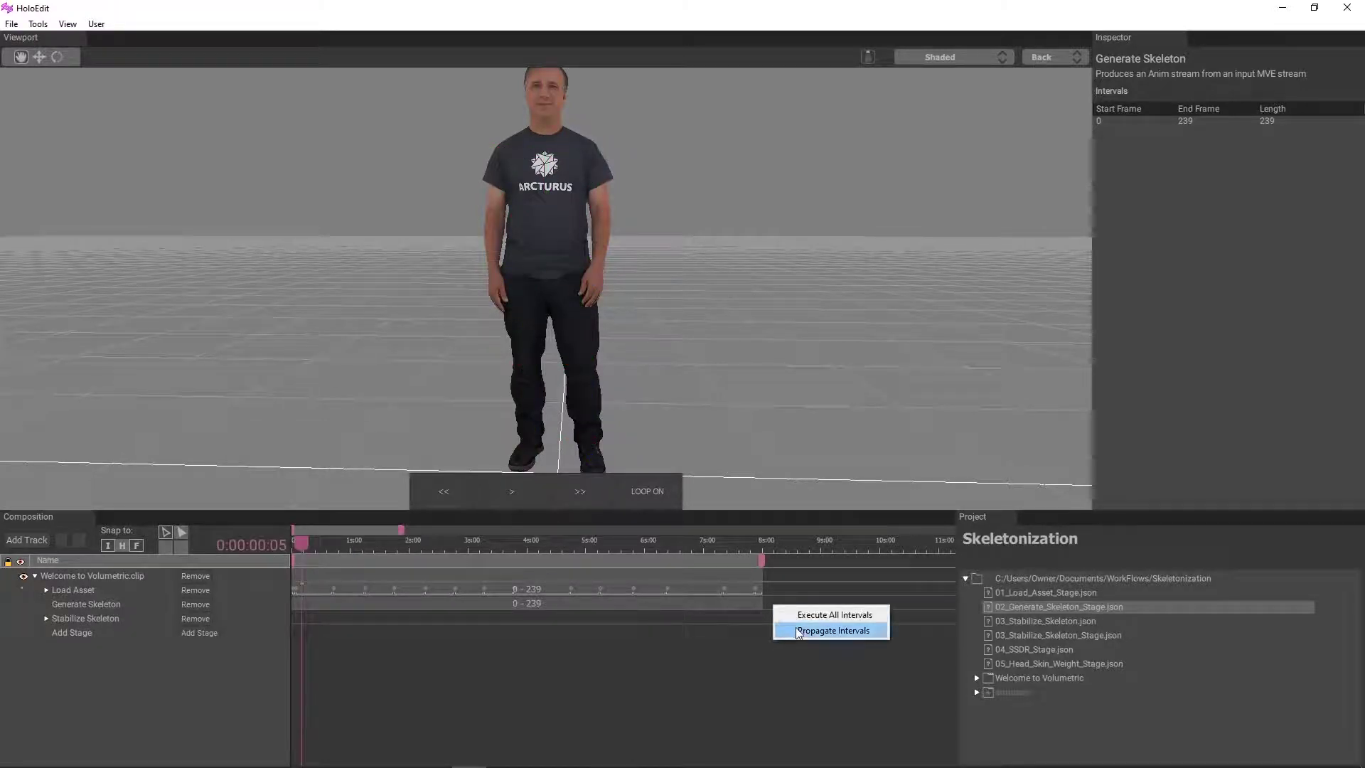
left_click(798, 630)
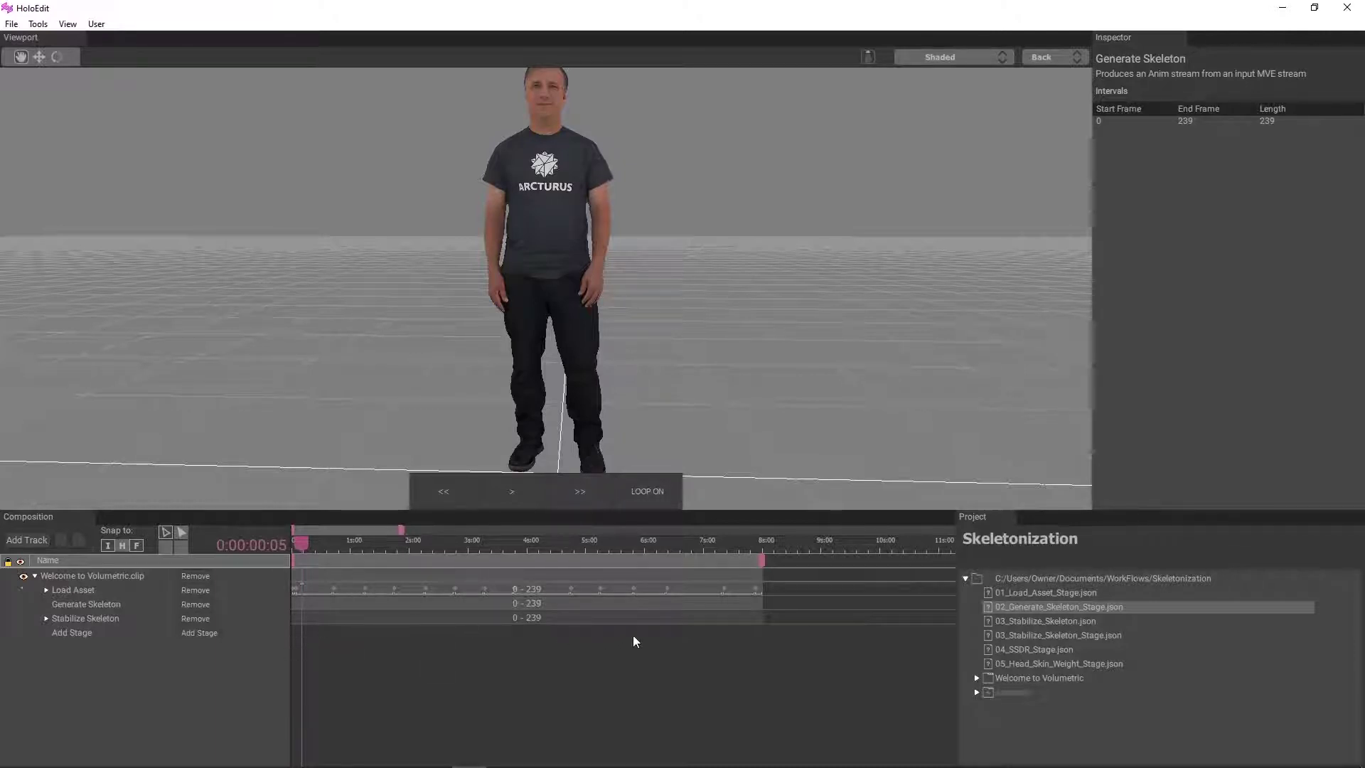
Set the Stabilize Skeleton stage's Window Size to 10 and execute its interval
left_click(46, 618)
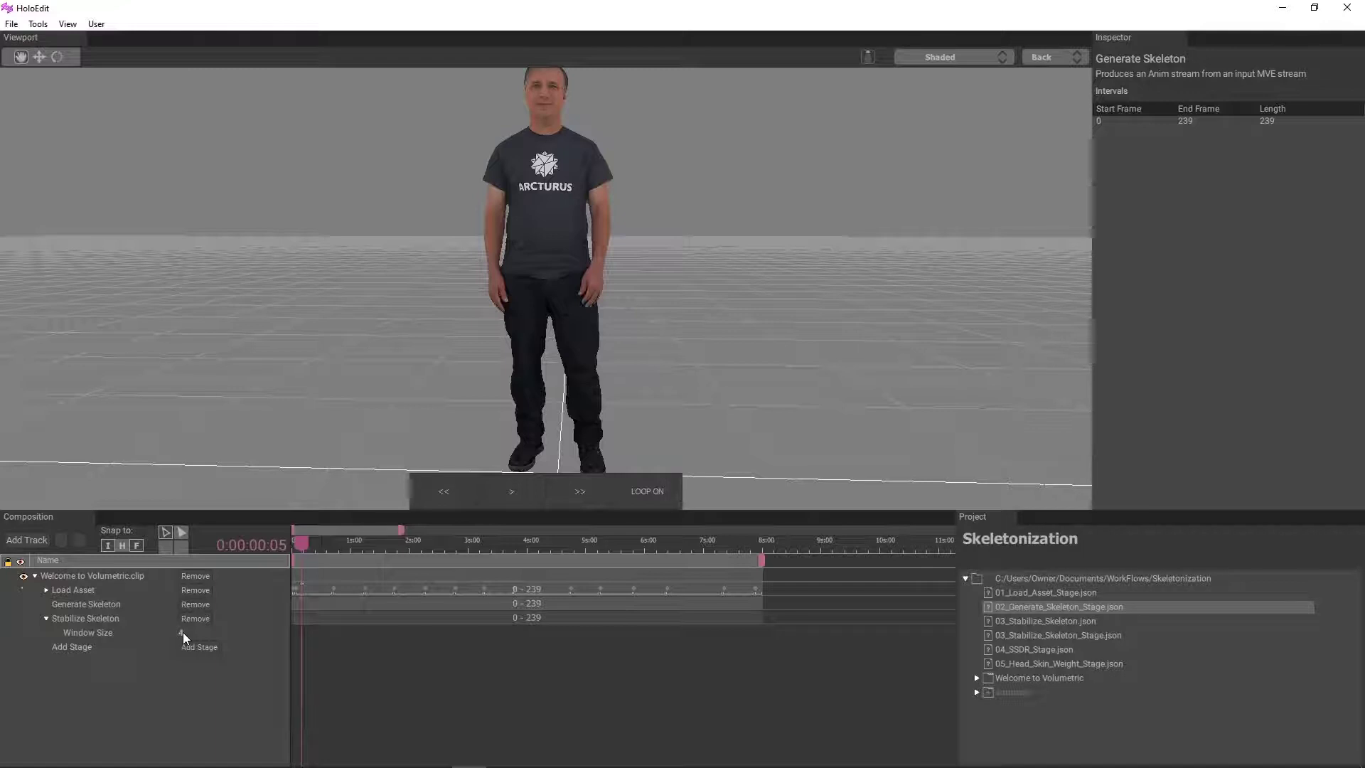
double_click(182, 632)
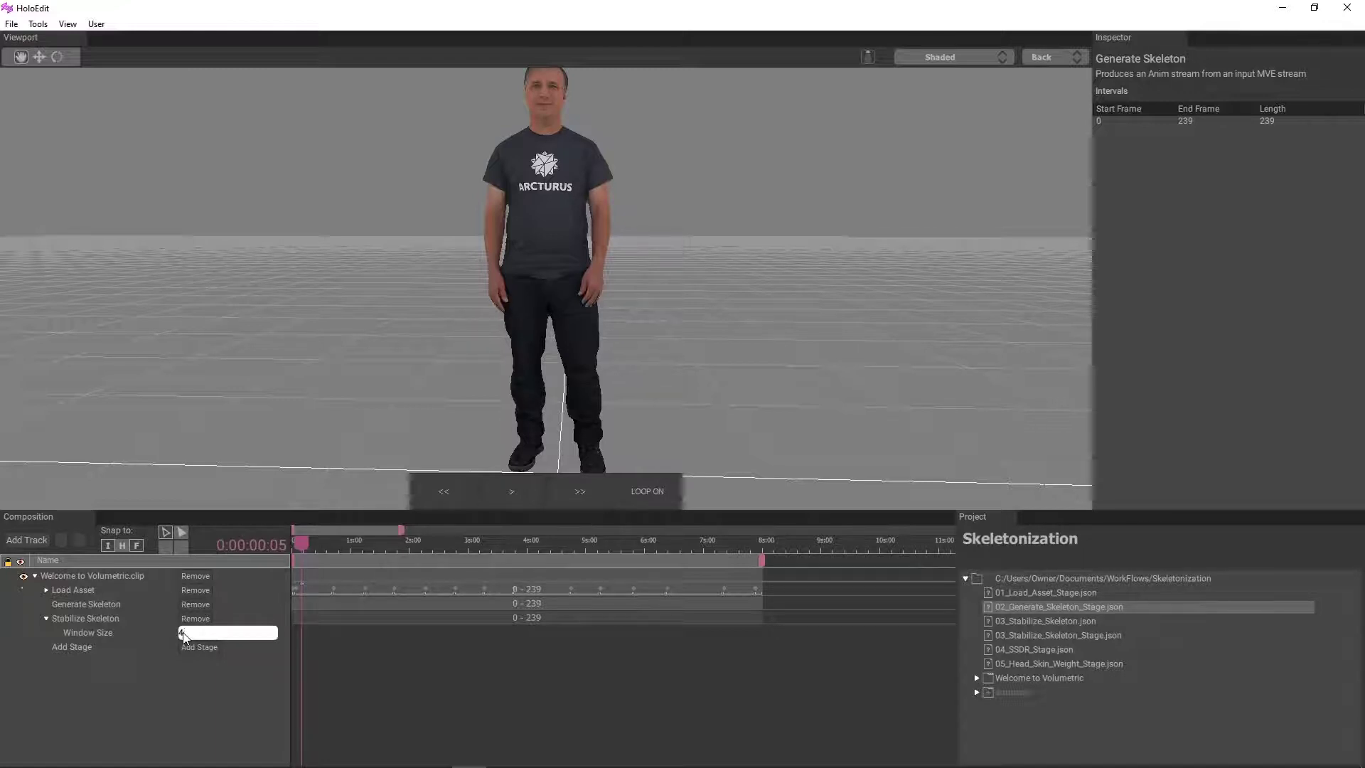
key("BackSpace")
type("10")
key("Return")
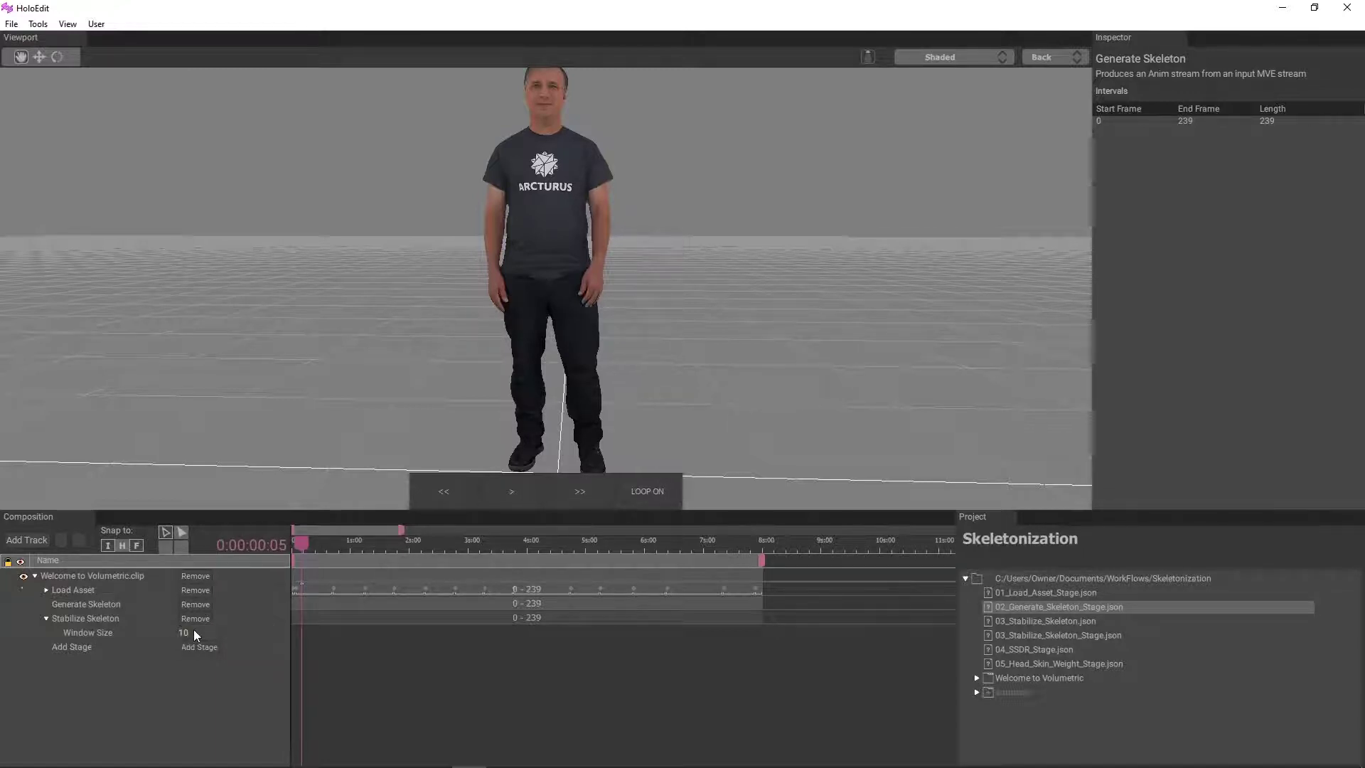
left_click(46, 617)
right_click(487, 615)
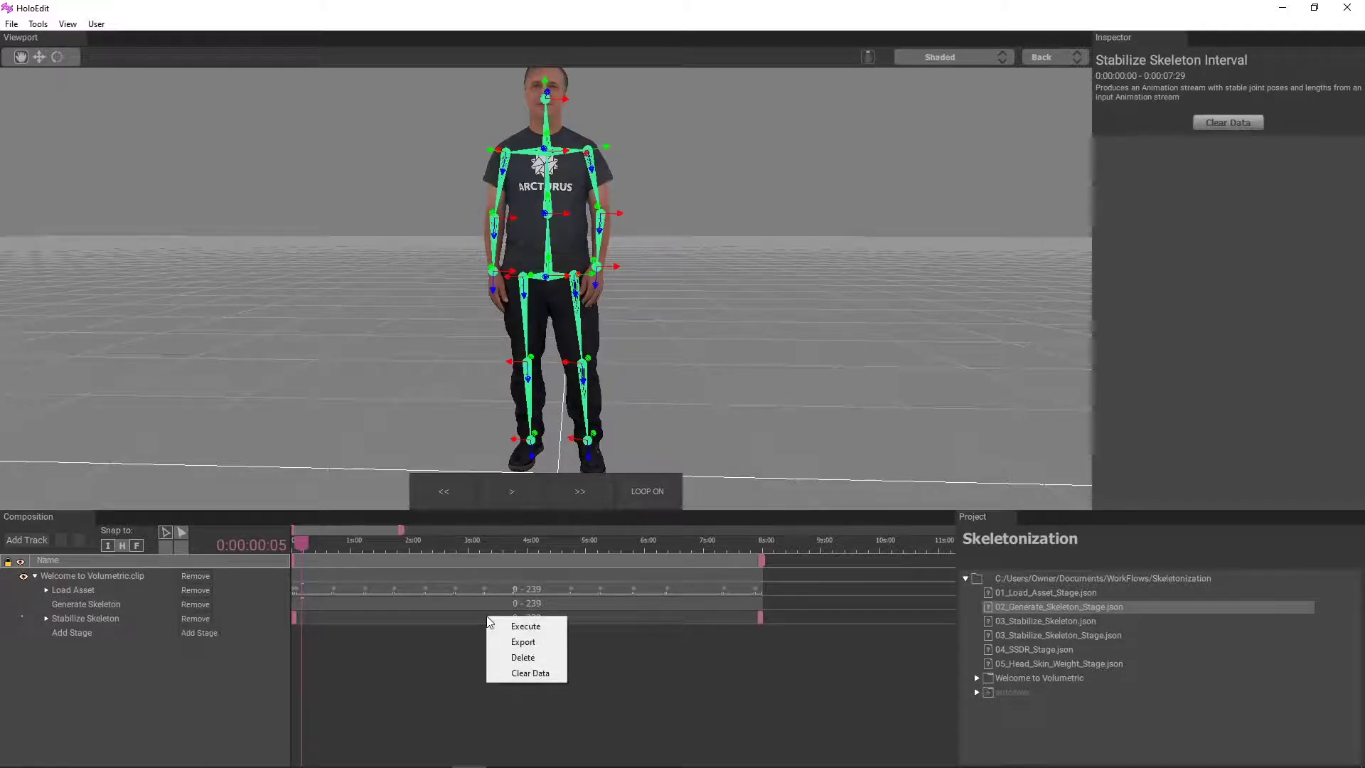
left_click(506, 625)
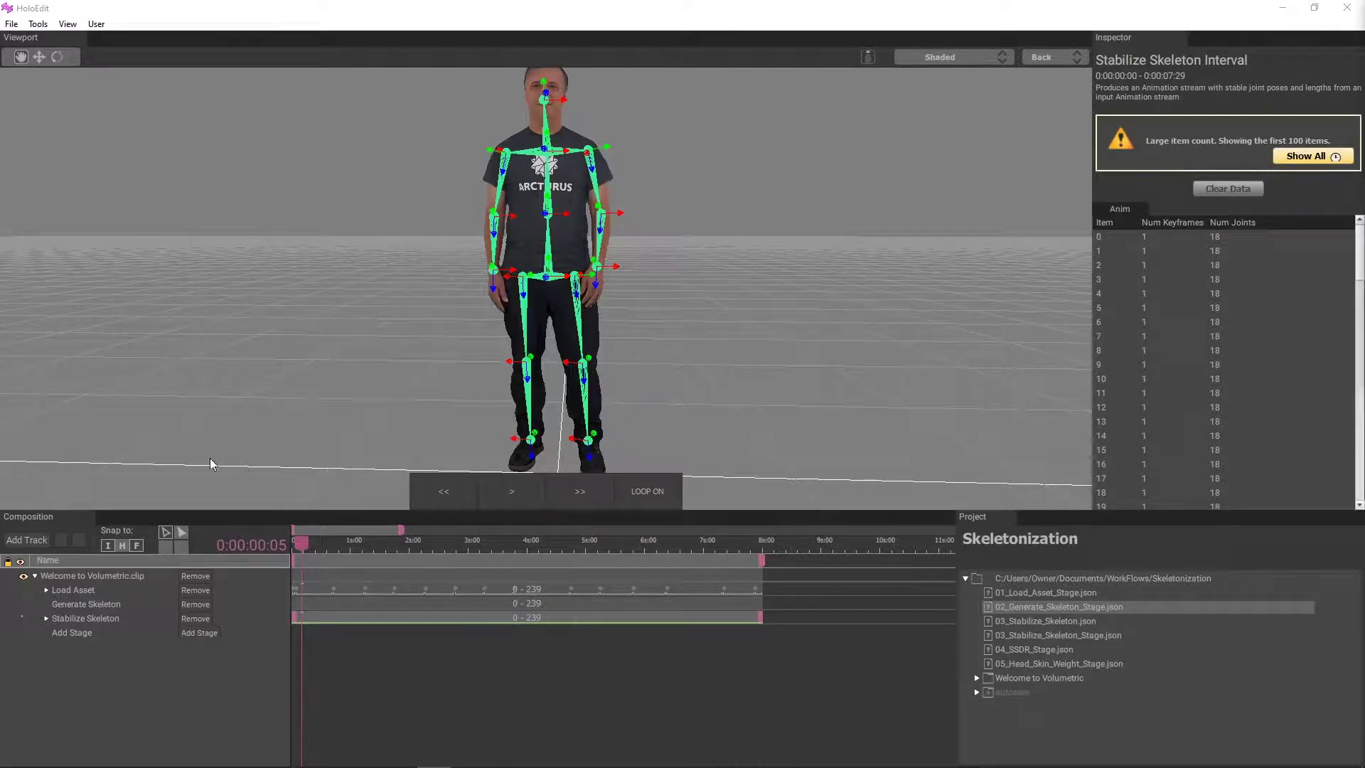
Play the clip and compare the stabilized skeleton with the originally generated one
left_click(497, 492)
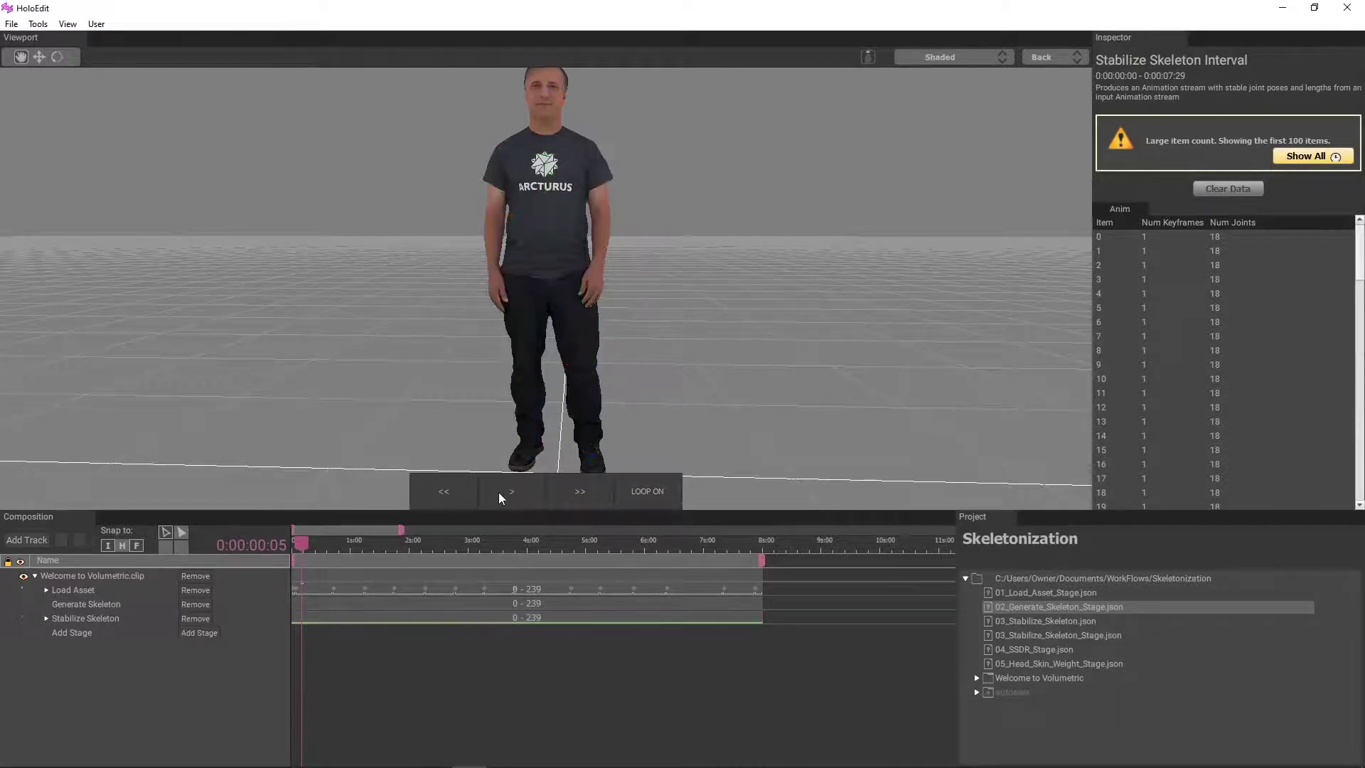
left_click(509, 492)
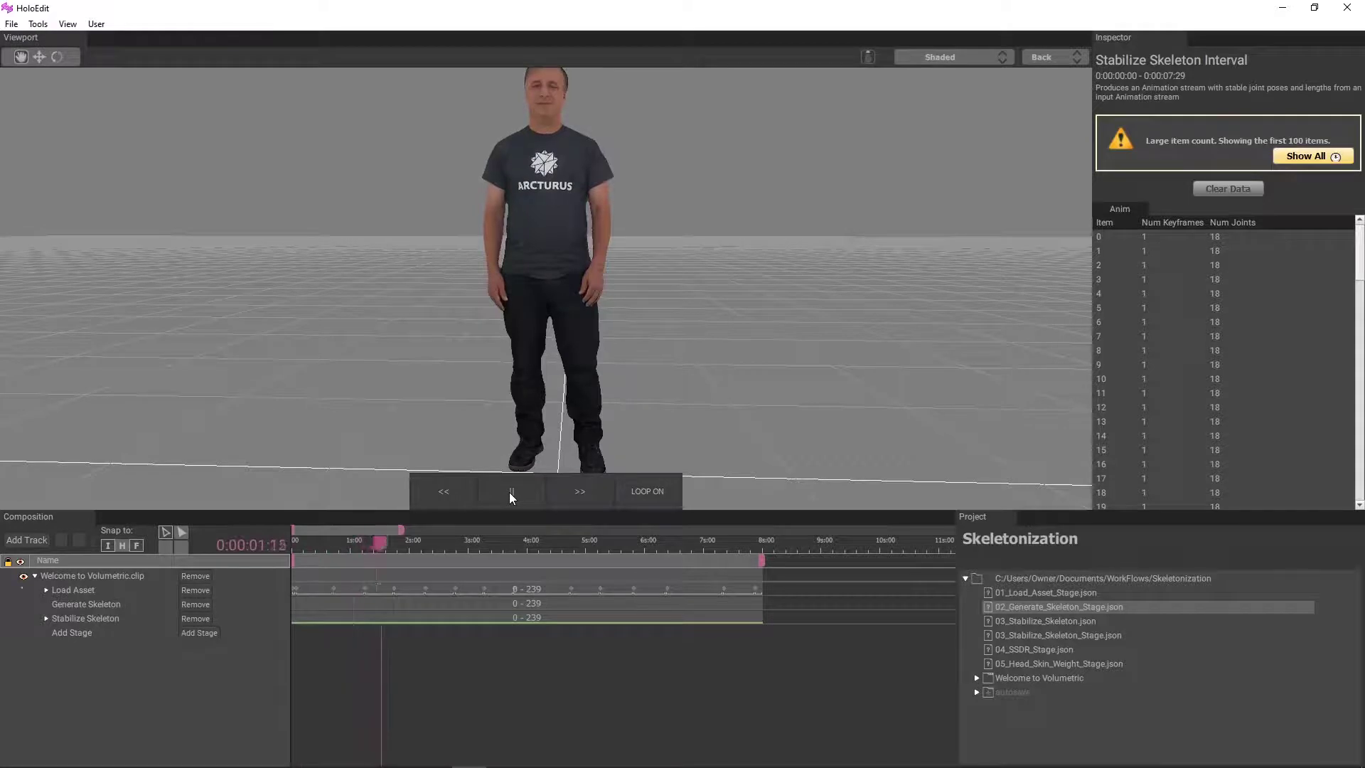
left_click(299, 617)
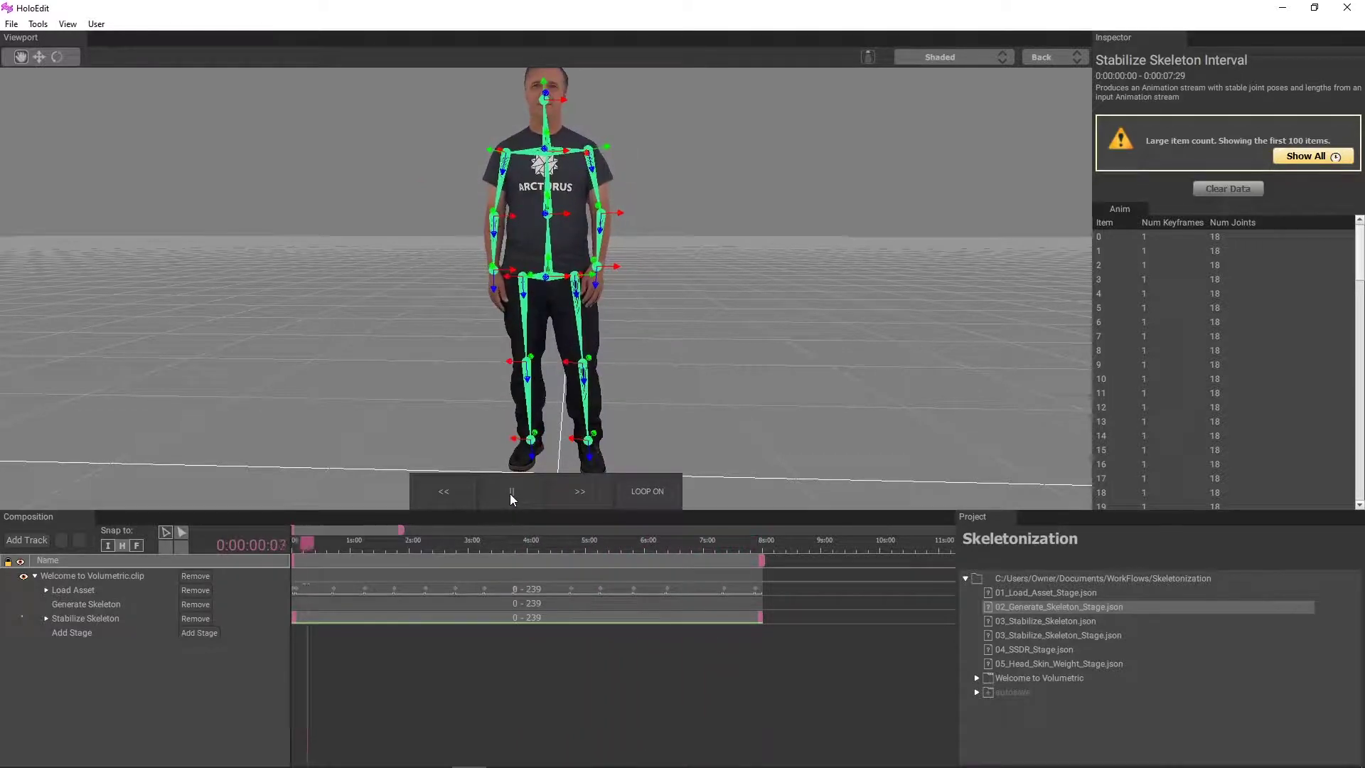
left_click(414, 603)
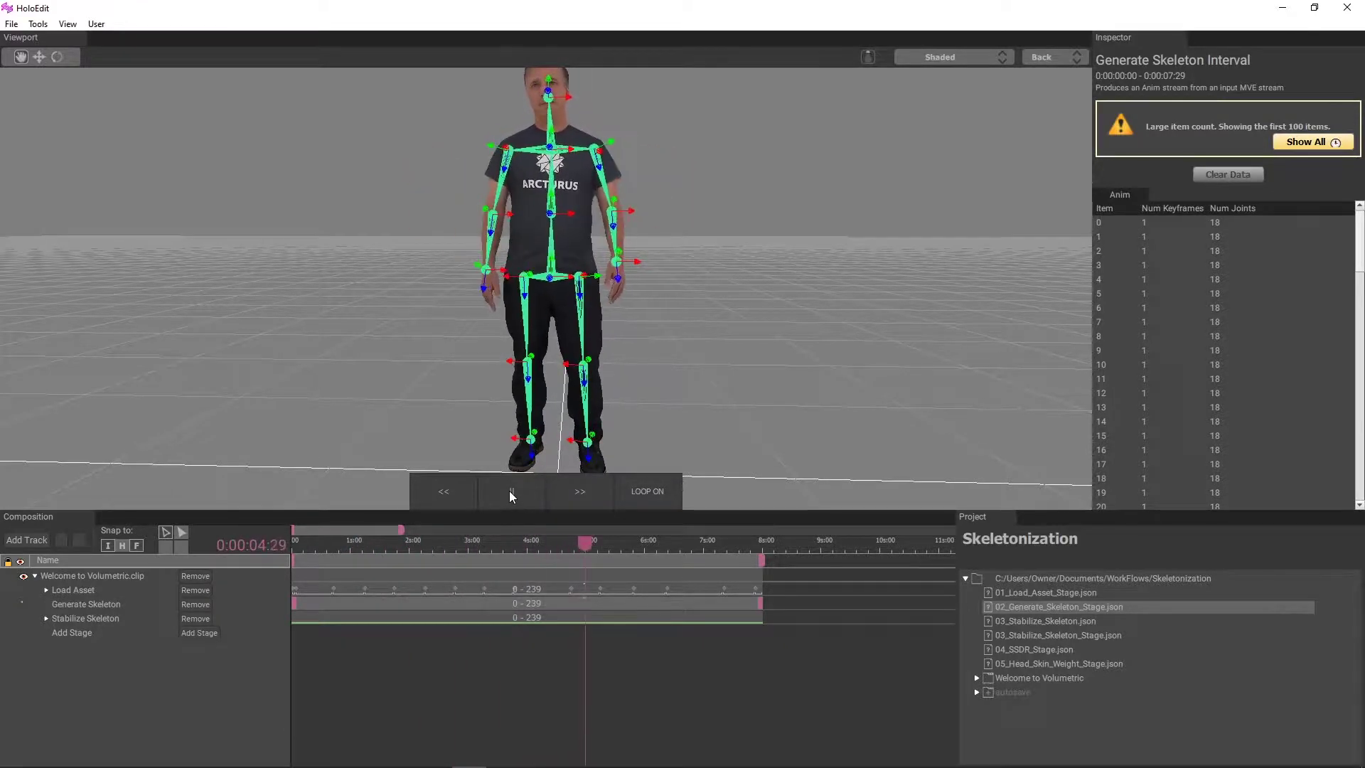
Replay the Stabilize Skeleton interval from side and front views, and return the playhead to the clip's start
left_click_drag(581, 537, 318, 586)
left_click_drag(398, 398, 536, 499)
left_click(525, 621)
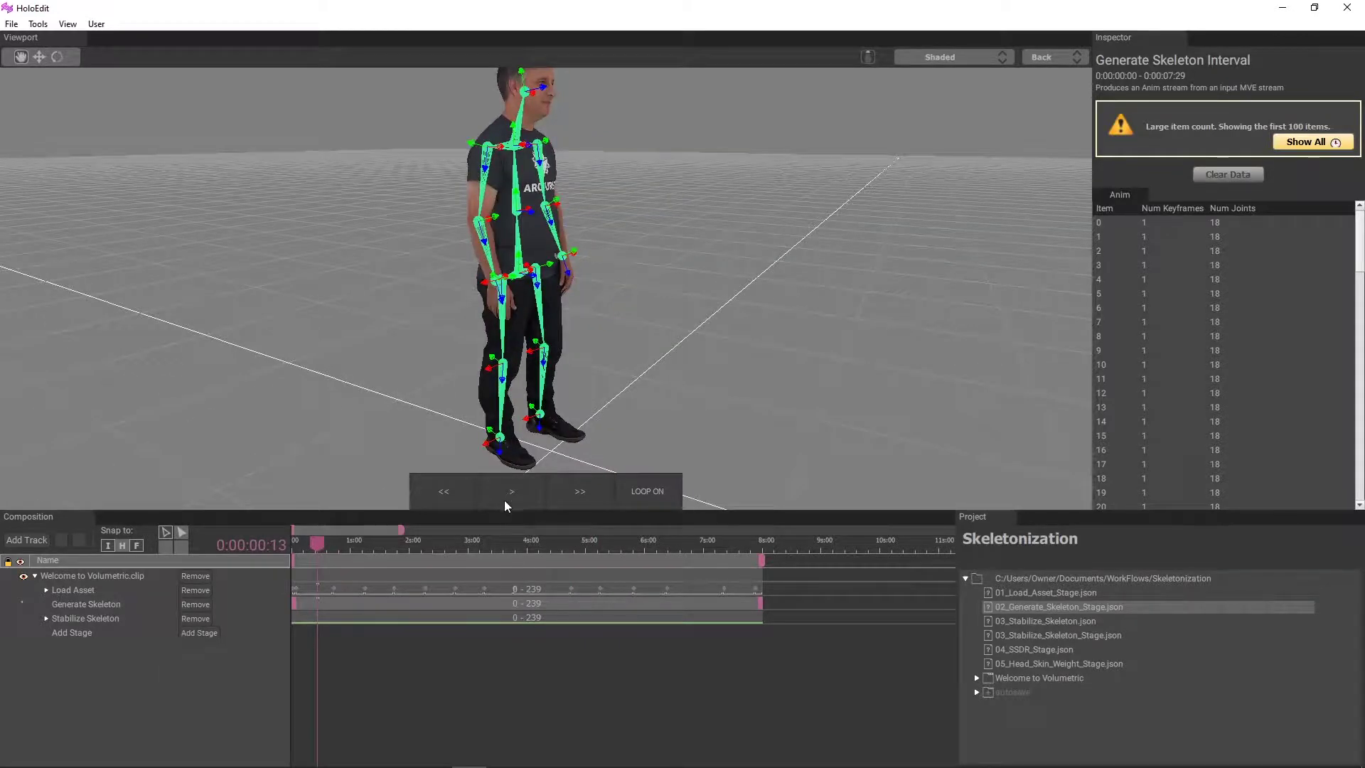
left_click(511, 491)
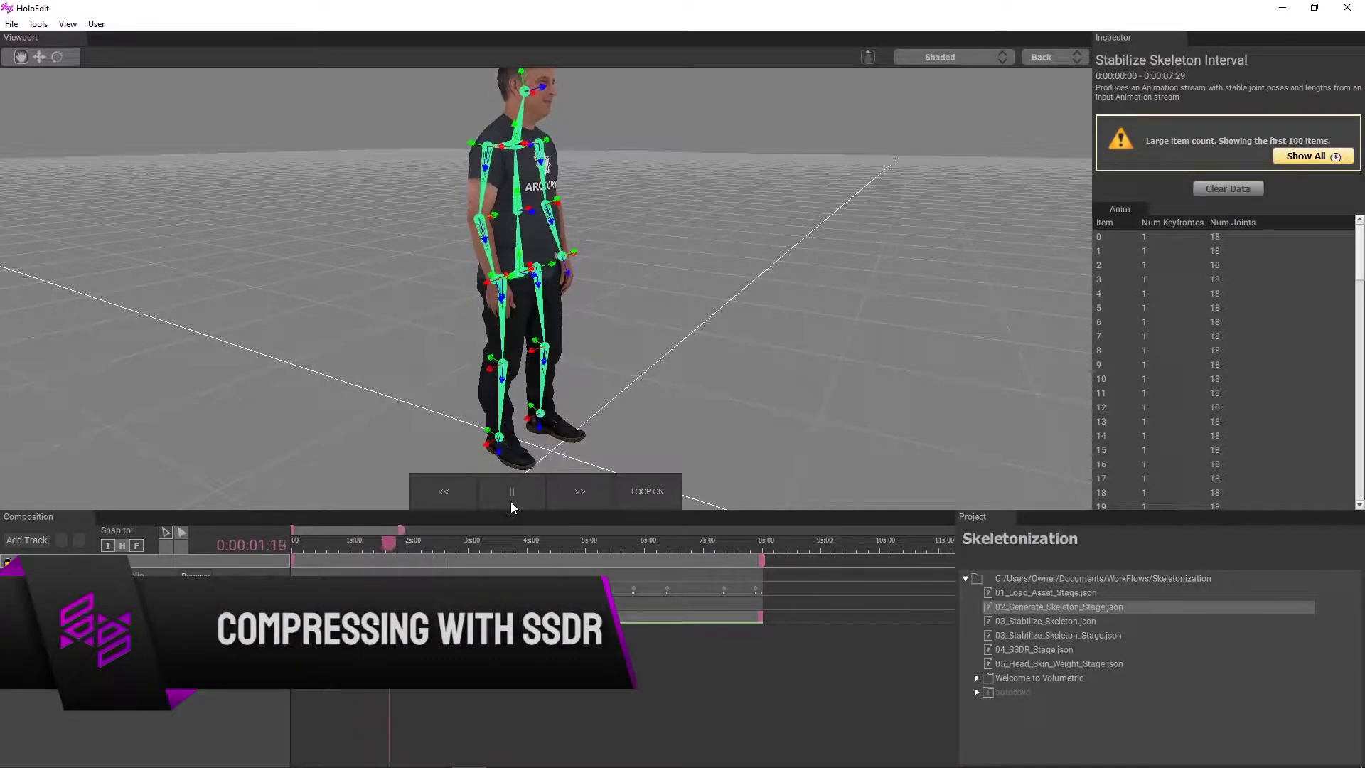
scroll(693, 364, "down", 2)
left_click_drag(693, 364, 592, 384)
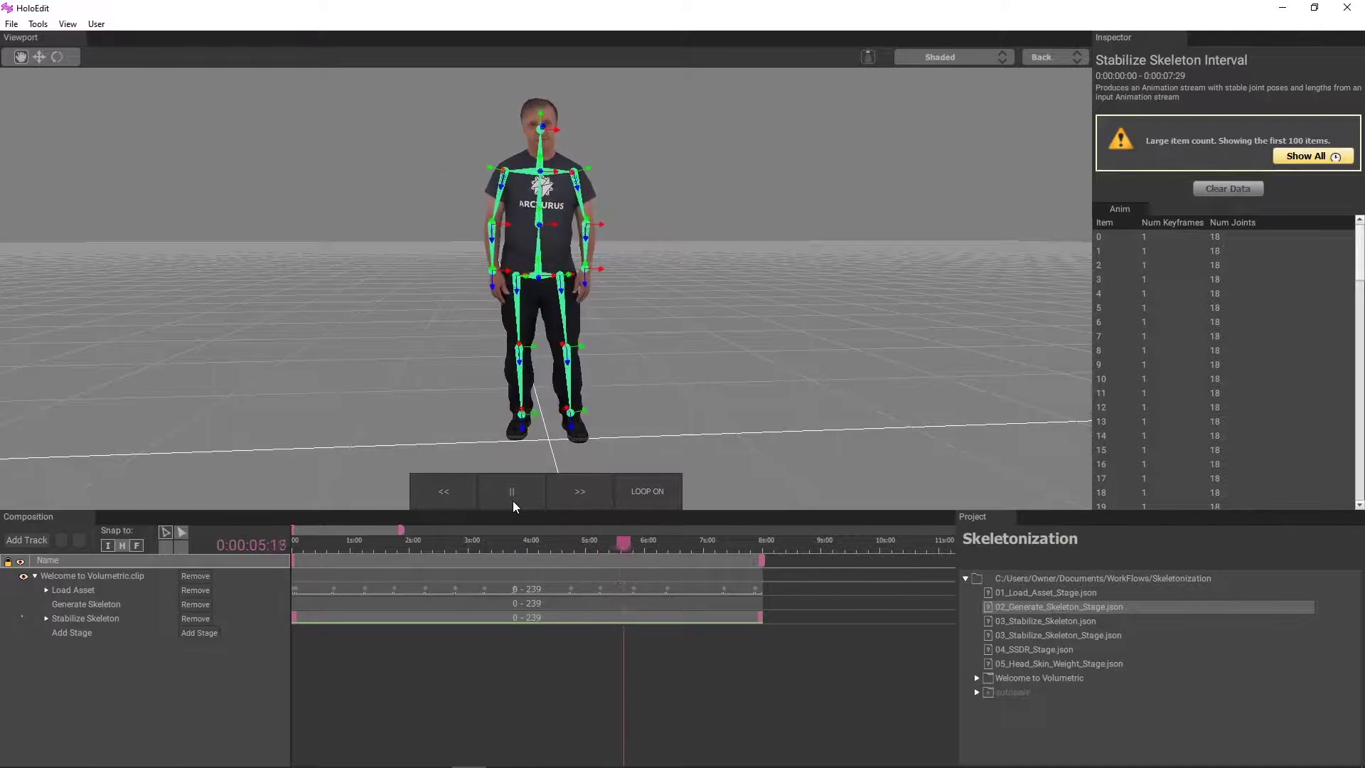
left_click(513, 502)
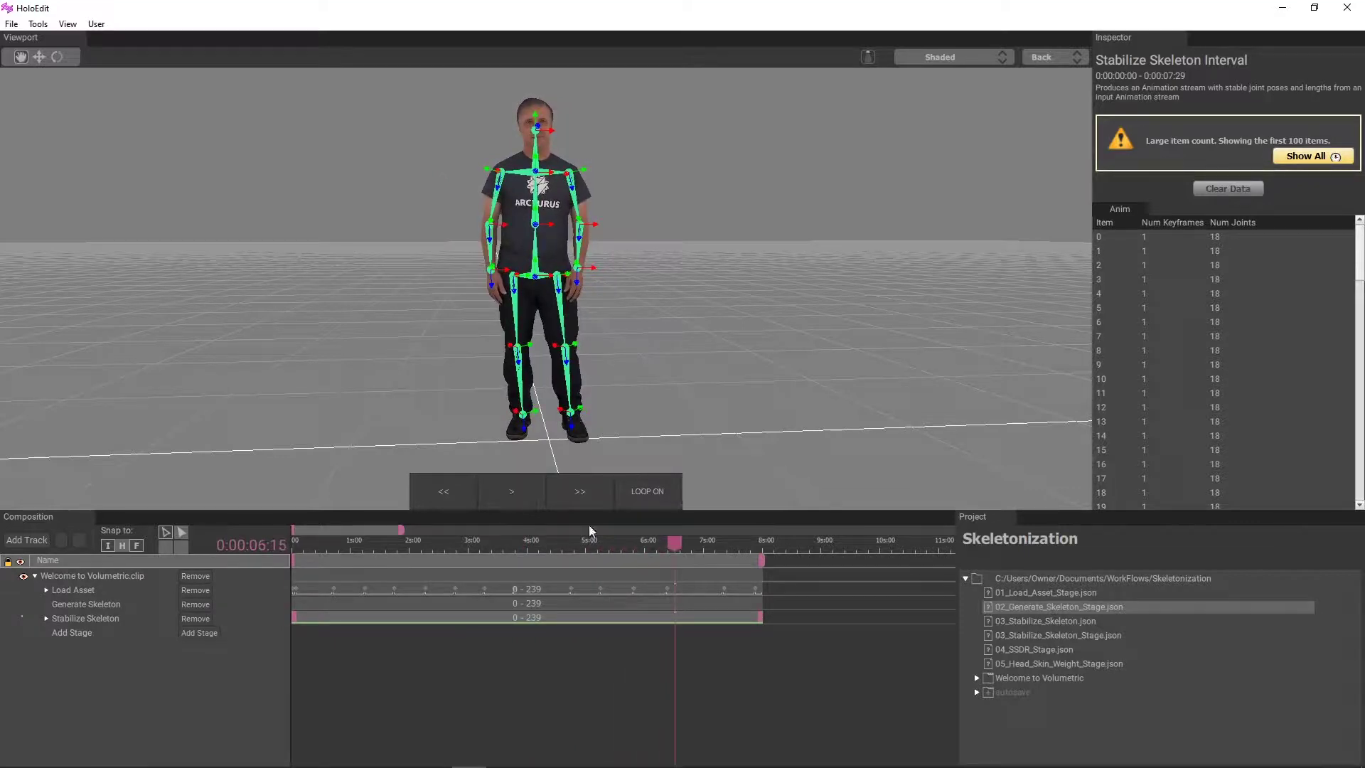
left_click_drag(675, 543, 263, 598)
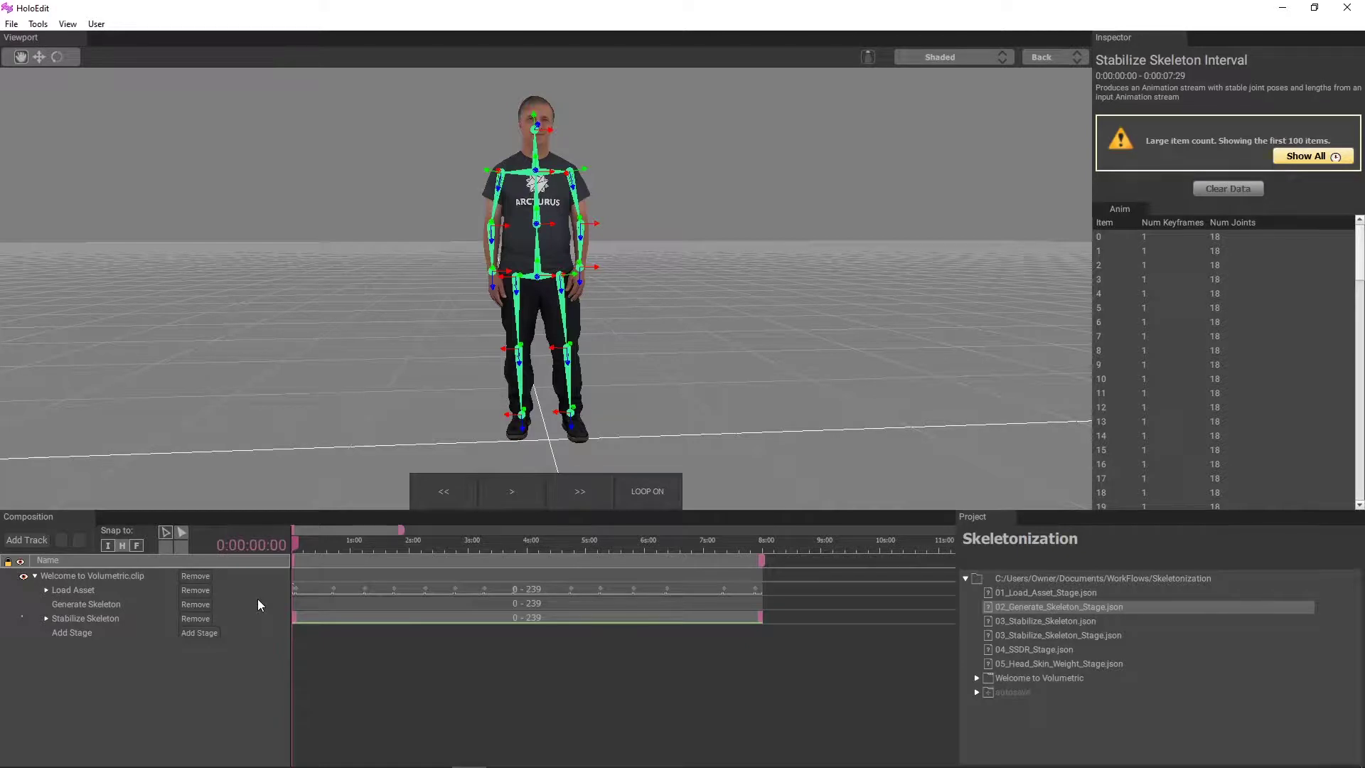
Add an SSDR stage to the clip and propagate the intervals from the Stabilize Skeleton stage
left_click(209, 629)
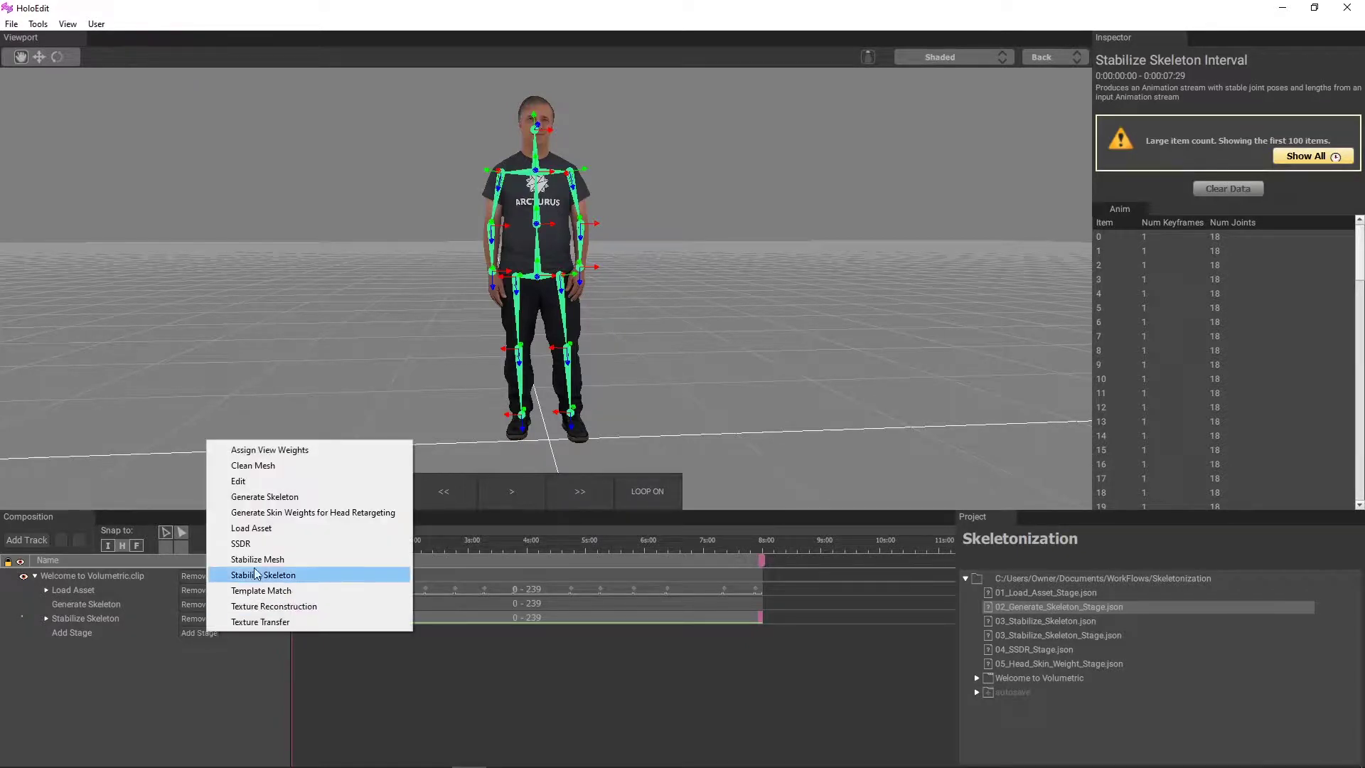
left_click(271, 544)
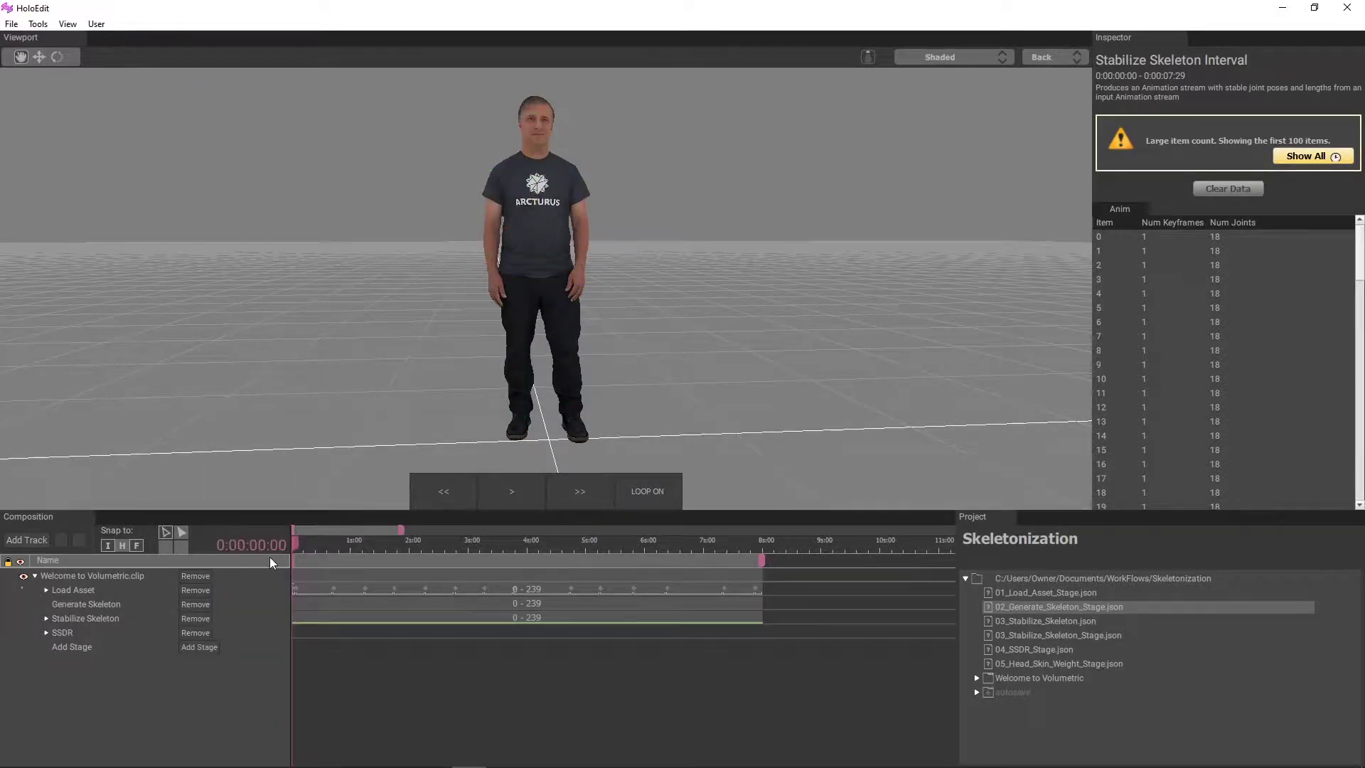
right_click(785, 625)
left_click(798, 646)
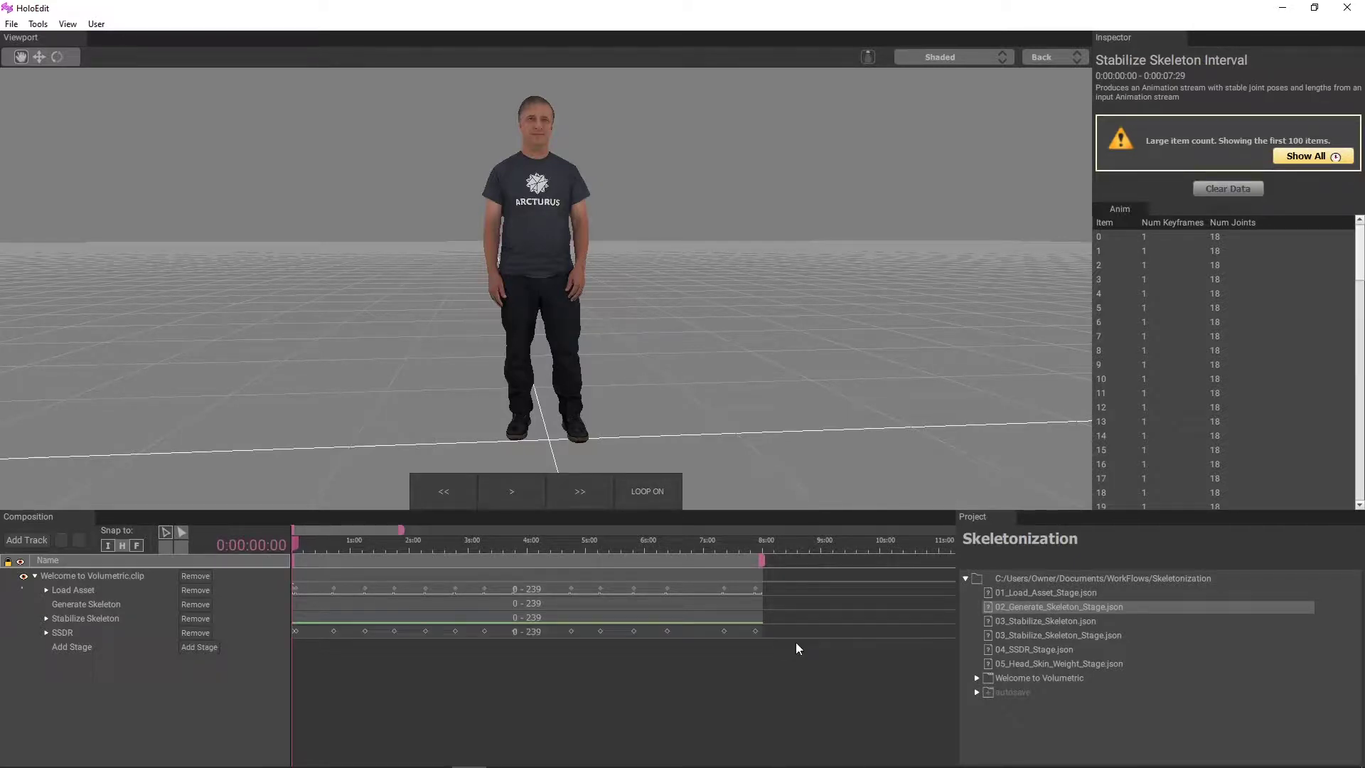
Review the SSDR stage's bone count and iteration settings, and execute its interval
left_click(738, 630)
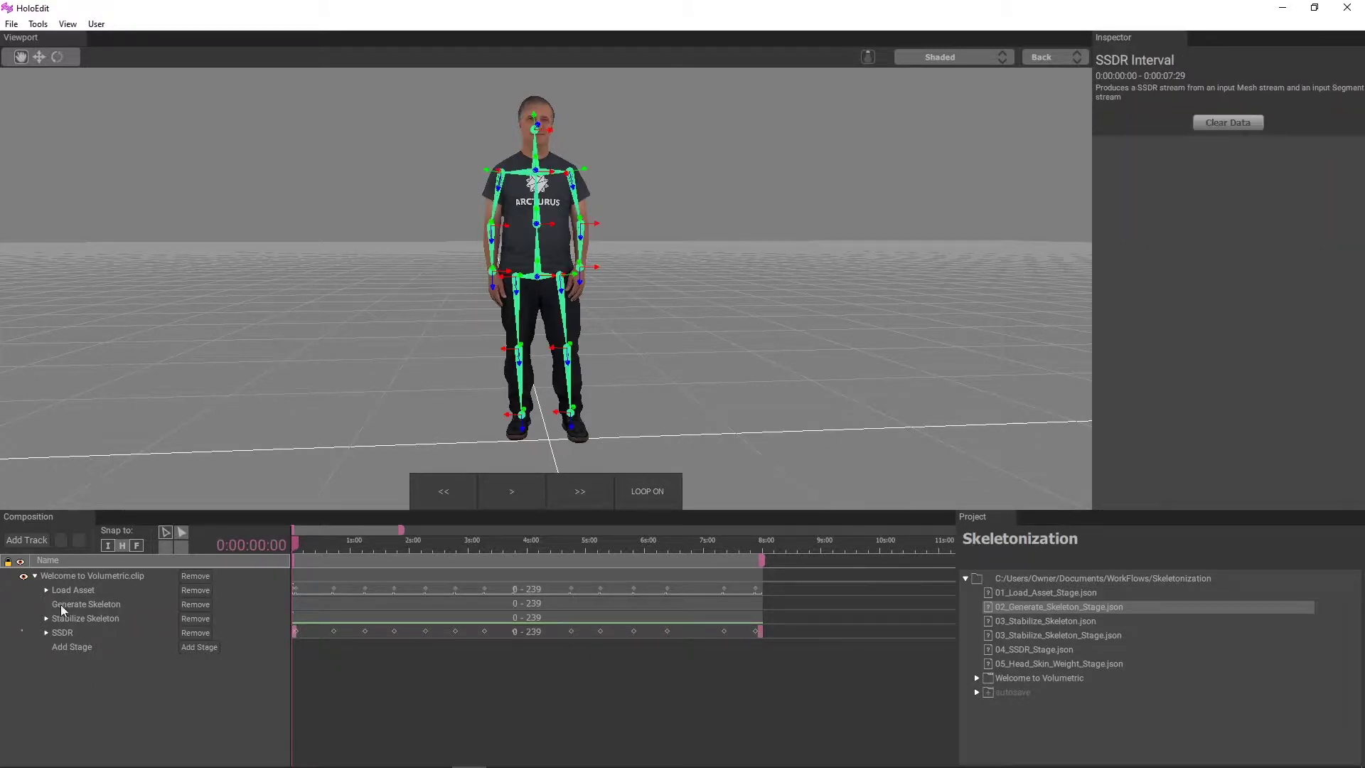
left_click(45, 630)
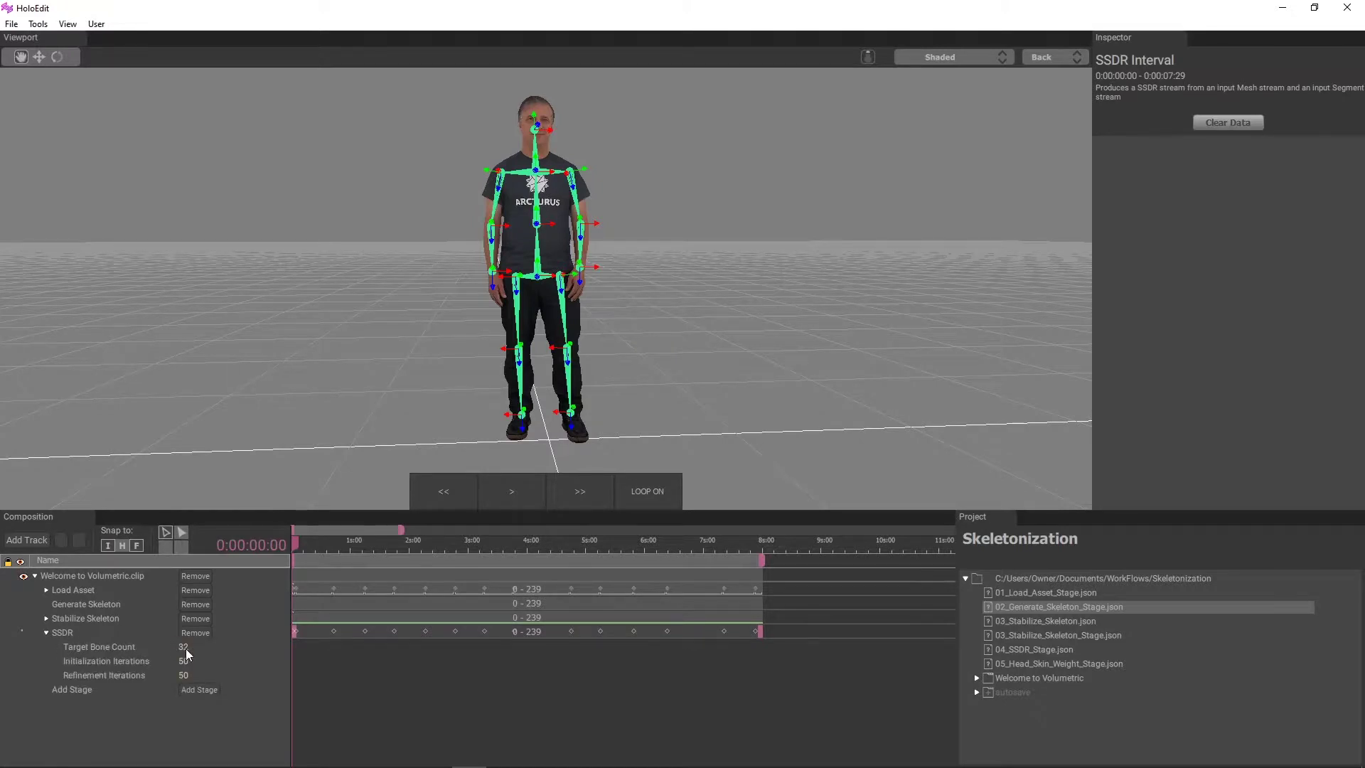
left_click(46, 632)
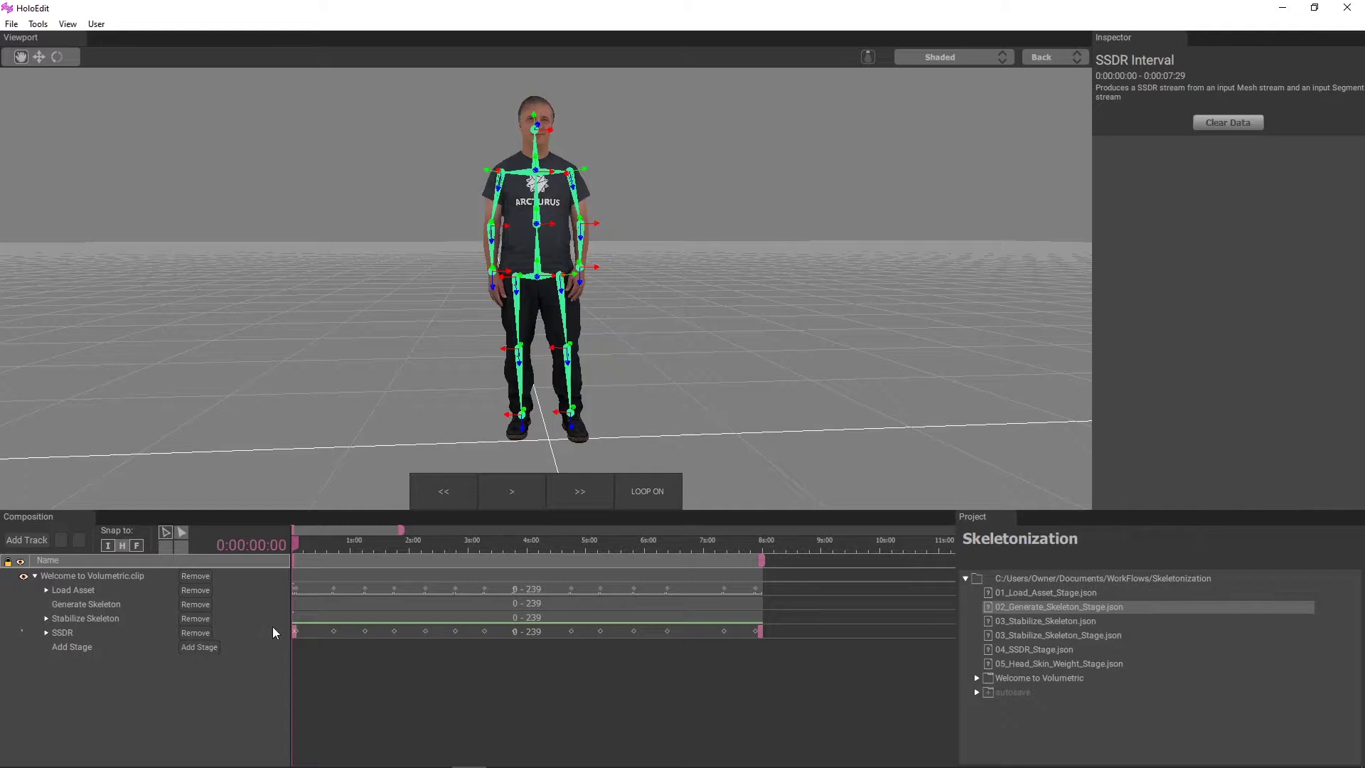
right_click(348, 636)
left_click(374, 645)
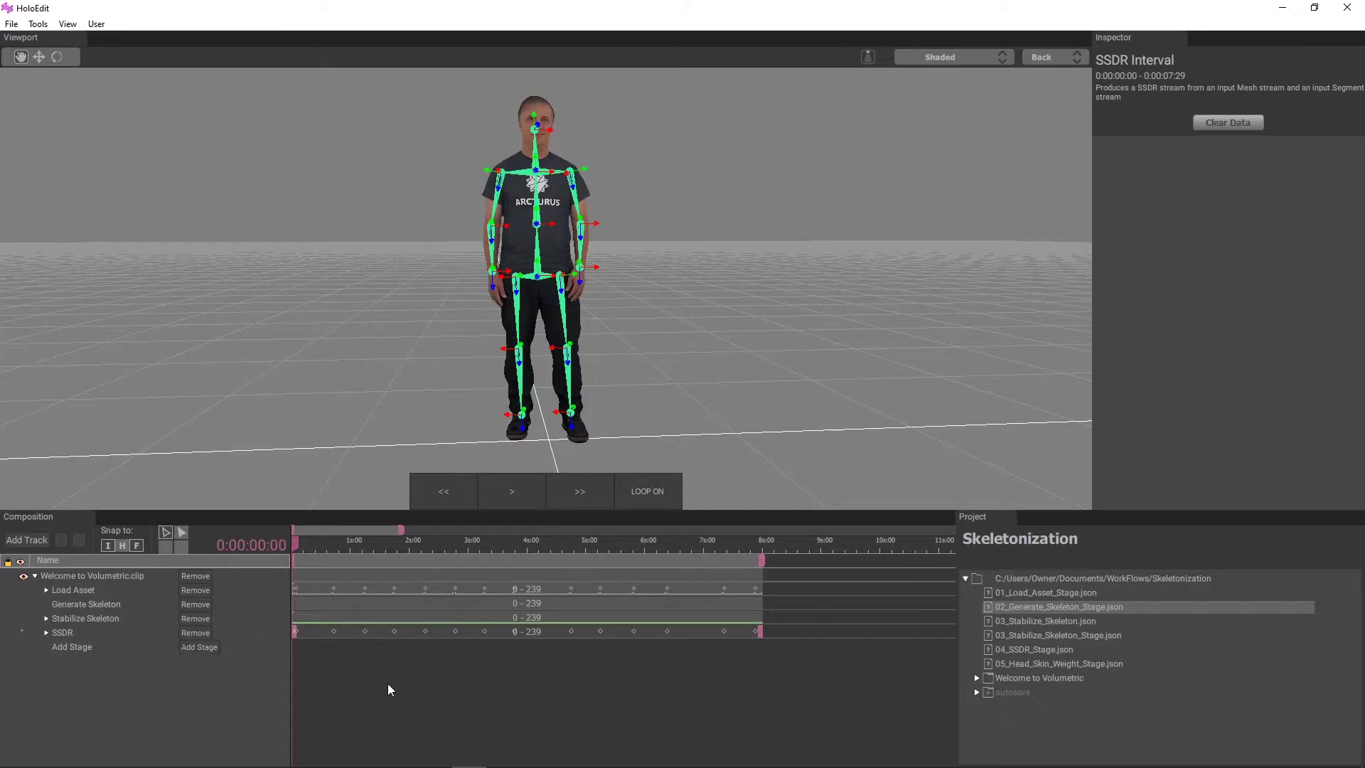